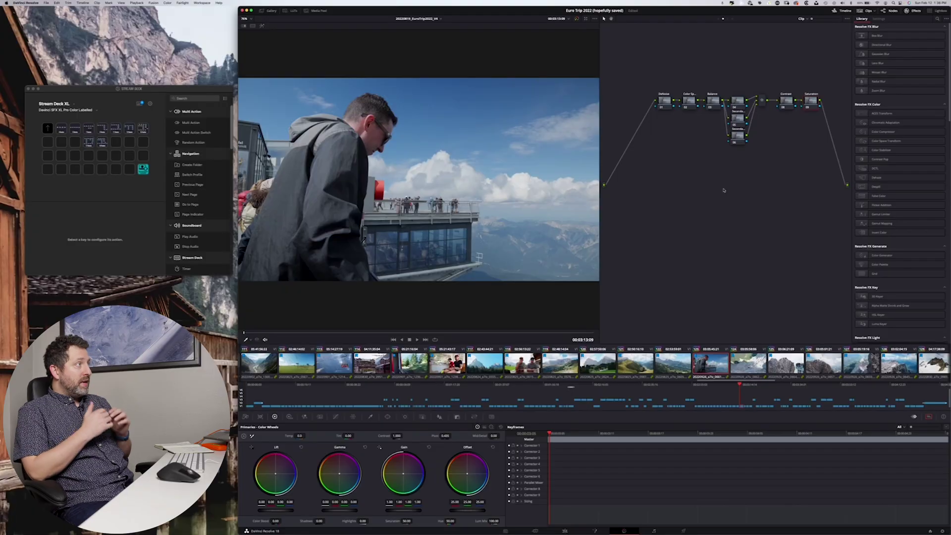
# Add two parallel corrector nodes, then serial Look, Curves and Sharpen nodes.
pyautogui.hotkey('alt', 'p')
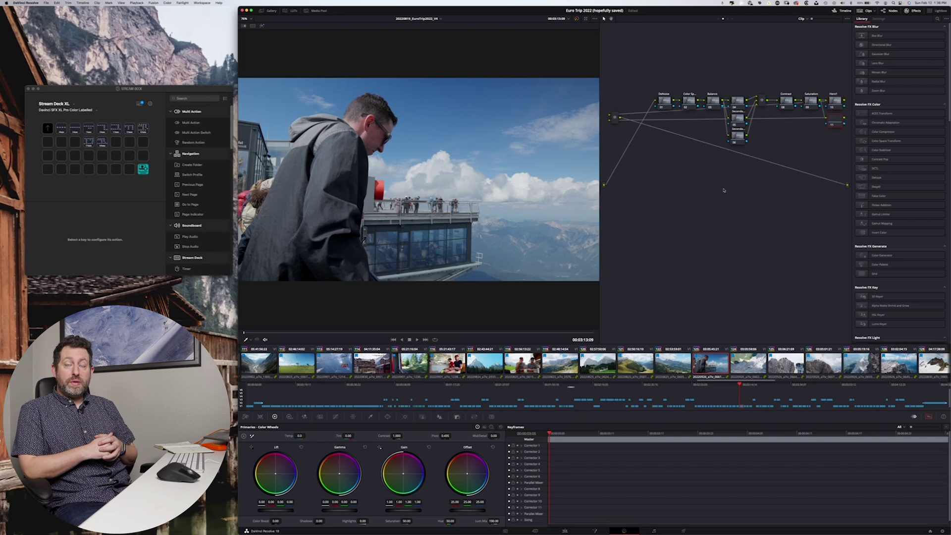
pyautogui.hotkey('alt', 'p')
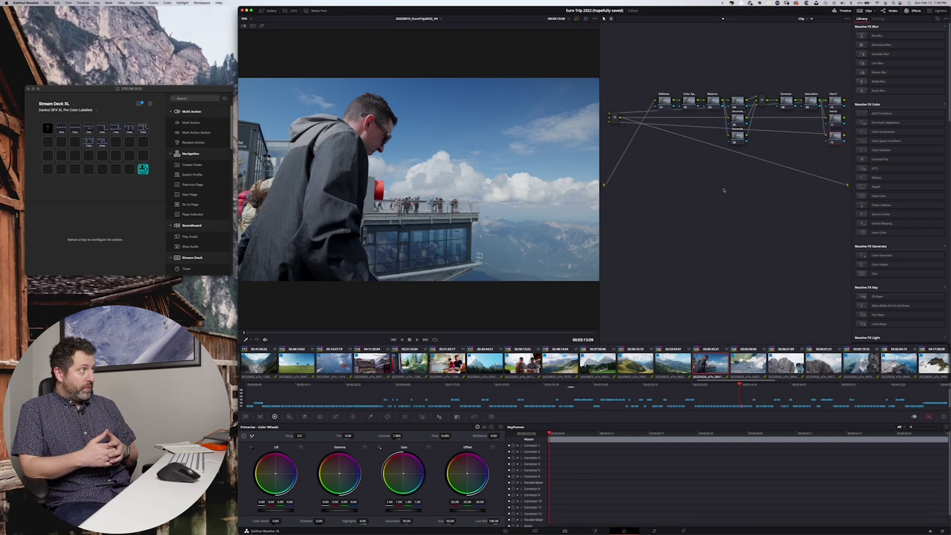
pyautogui.hotkey('shift', 's')
pyautogui.hotkey('shift', 's')
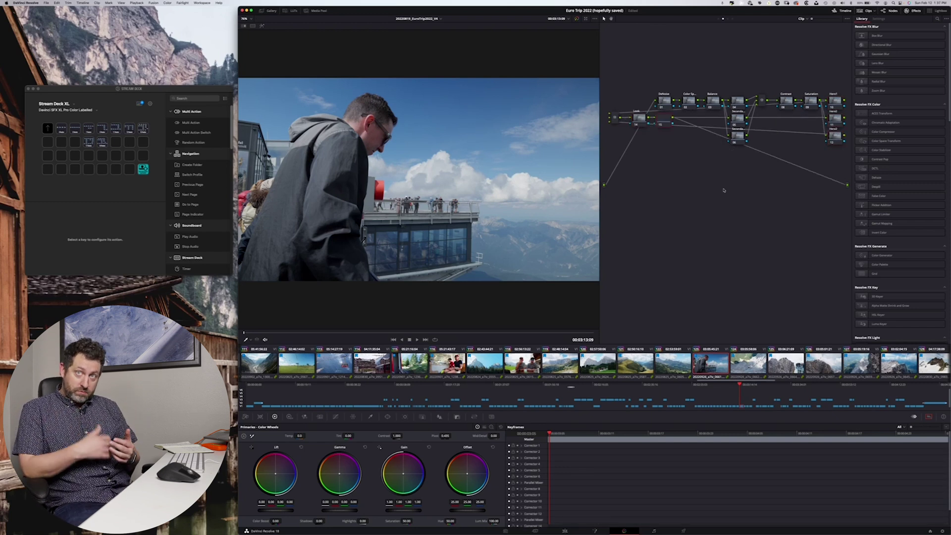
pyautogui.hotkey('alt', 's')
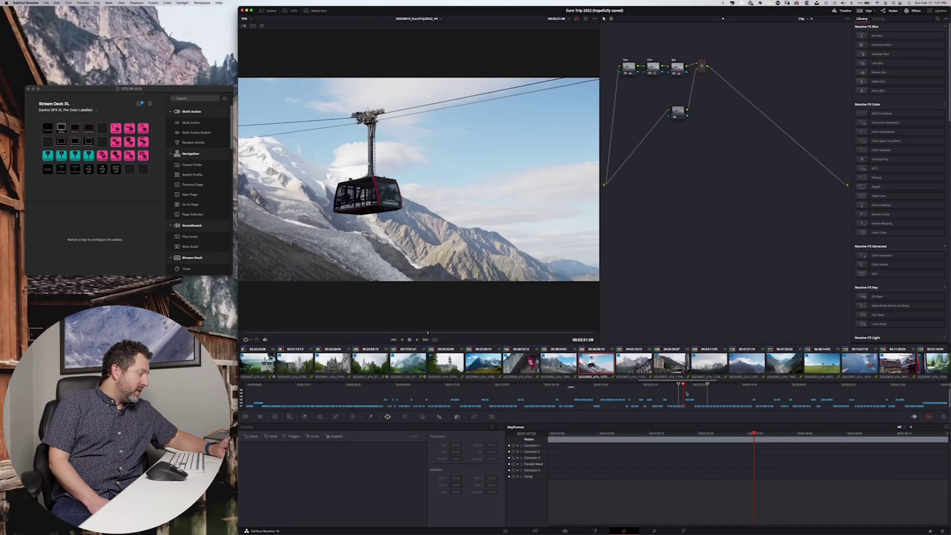
# Step back and forth between the grey gondola shot and the red Brevent gondola clip.
pyautogui.press('Up')
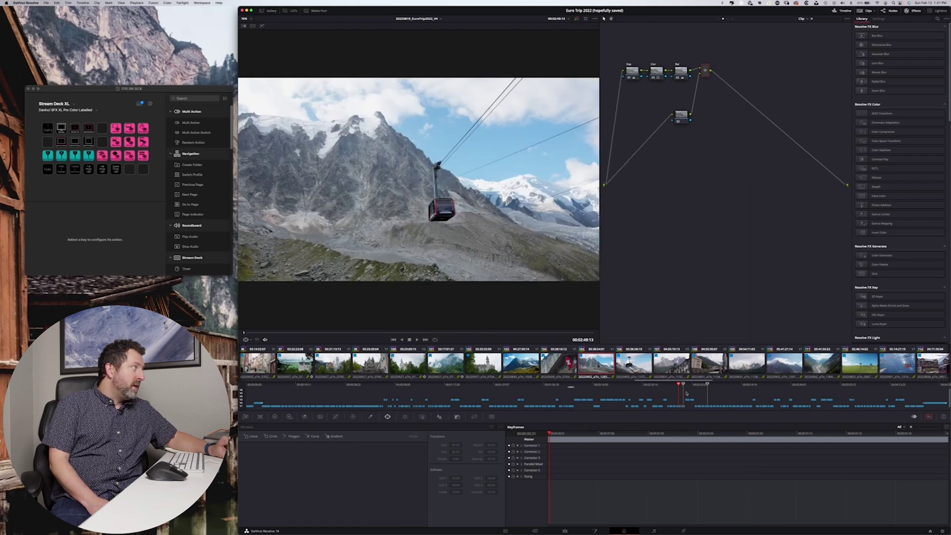
pyautogui.hotkey('shift', 'Down')
pyautogui.press('Up')
pyautogui.press('Up')
pyautogui.press('Up')
pyautogui.press('Up')
pyautogui.press('Up')
pyautogui.press('Up')
pyautogui.press('Up')
pyautogui.press('Up')
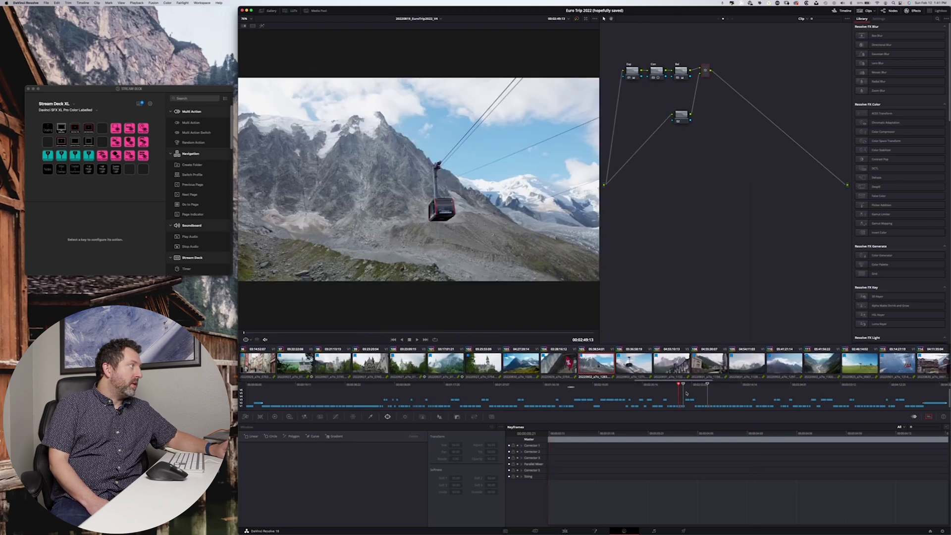
pyautogui.press('Up')
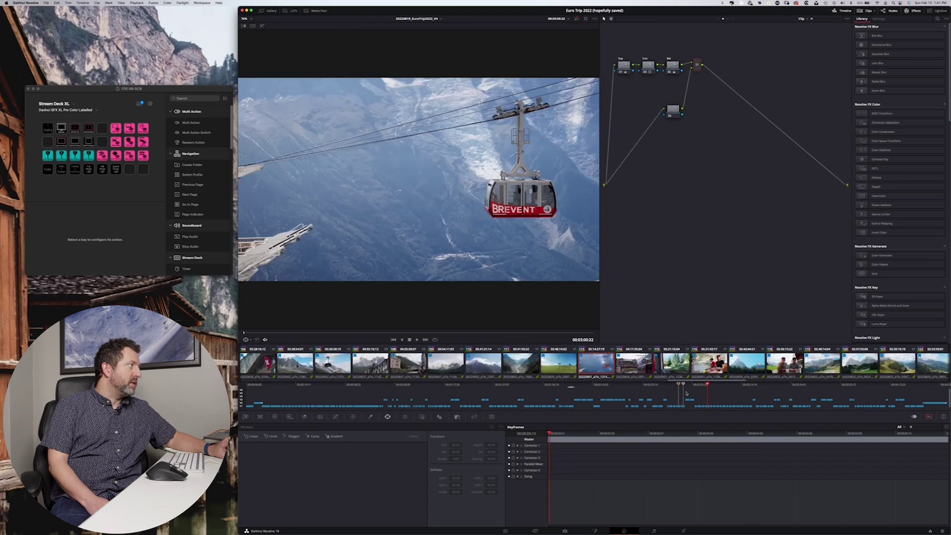
pyautogui.press('Down')
pyautogui.press('Up')
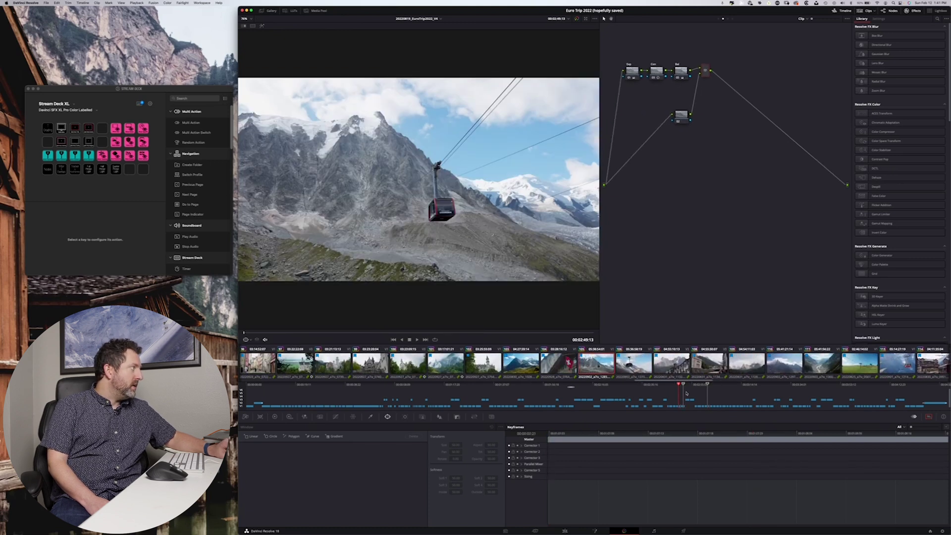
pyautogui.press('Down')
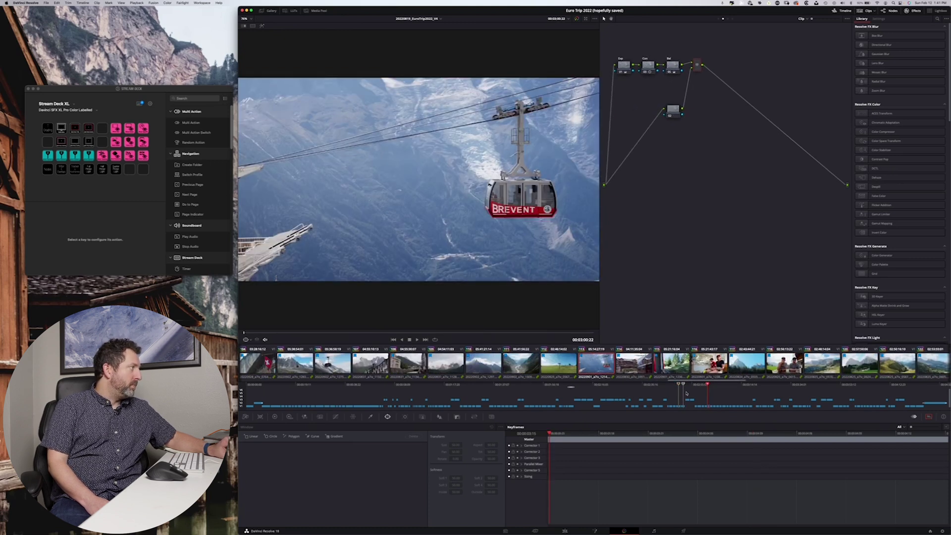
# Compare the other gondola clips including Aiguille du Midi, then select the hotel-and-train clip.
pyautogui.press('Up')
pyautogui.press('Up')
pyautogui.press('Down')
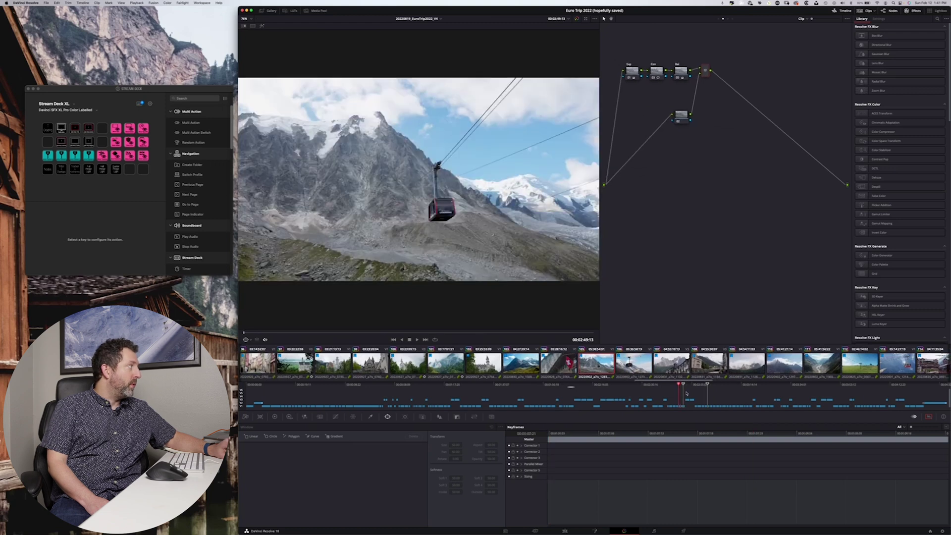
pyautogui.press('Down')
pyautogui.press('Down')
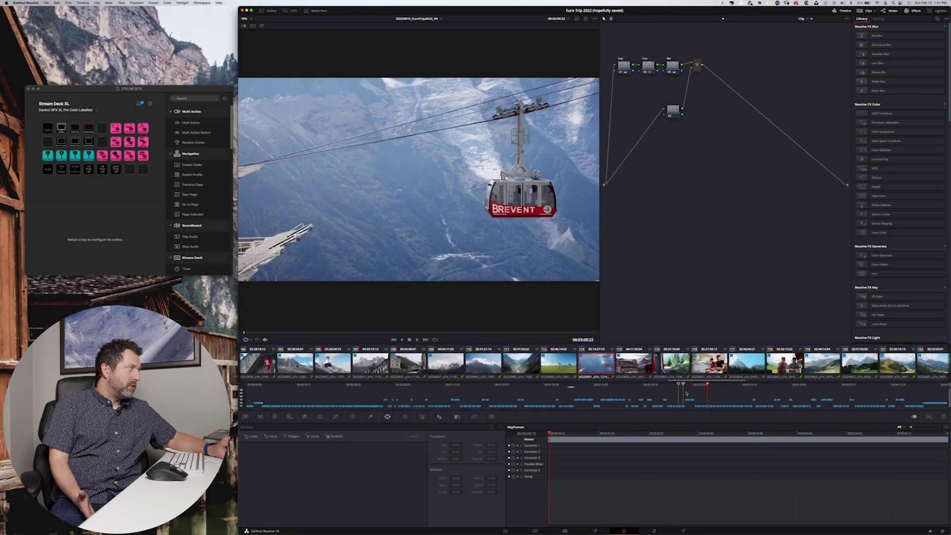
pyautogui.press('Up')
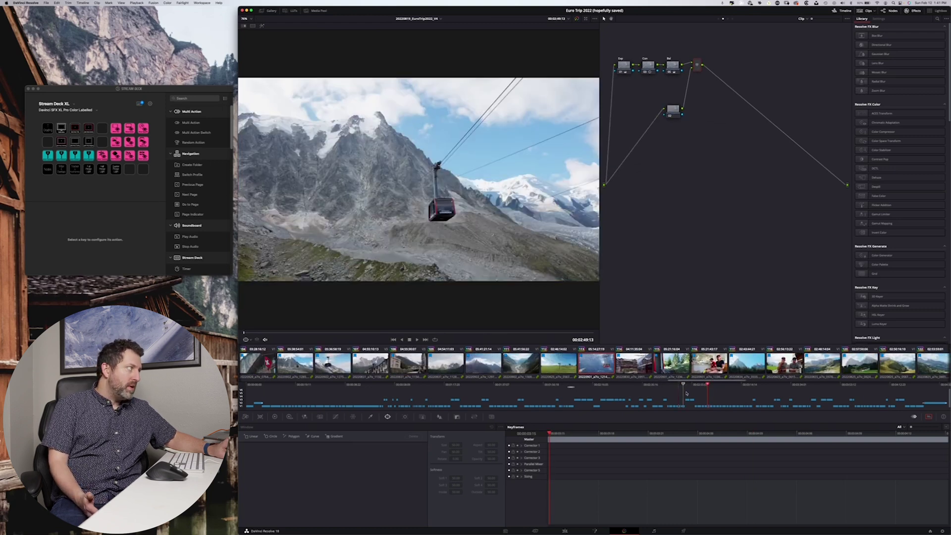
pyautogui.press('Up')
pyautogui.press('Down')
pyautogui.press('Down')
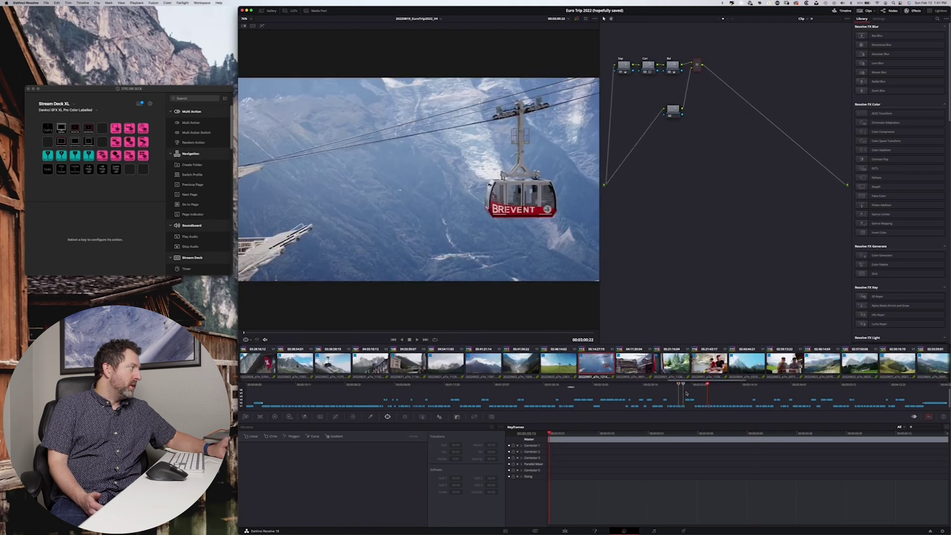
pyautogui.press('Down')
pyautogui.press('Up')
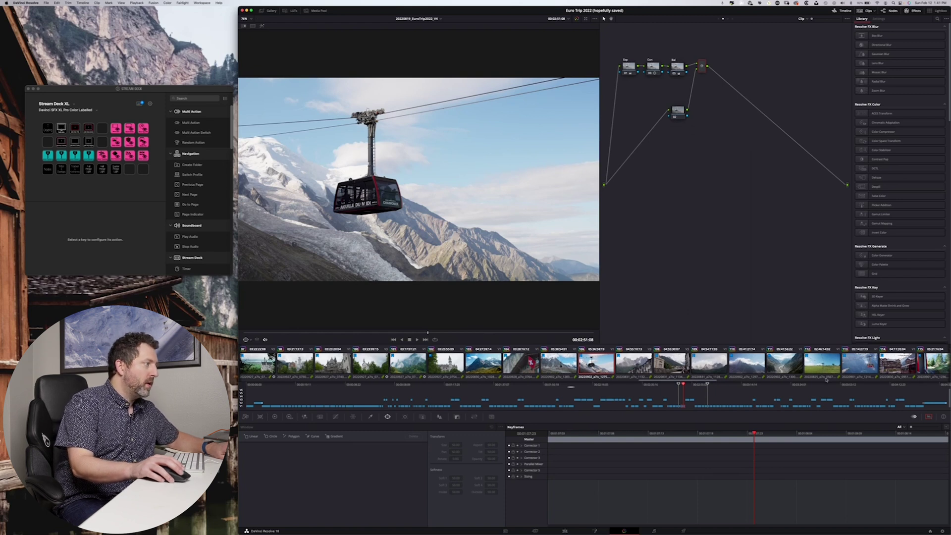
pyautogui.click(880, 376)
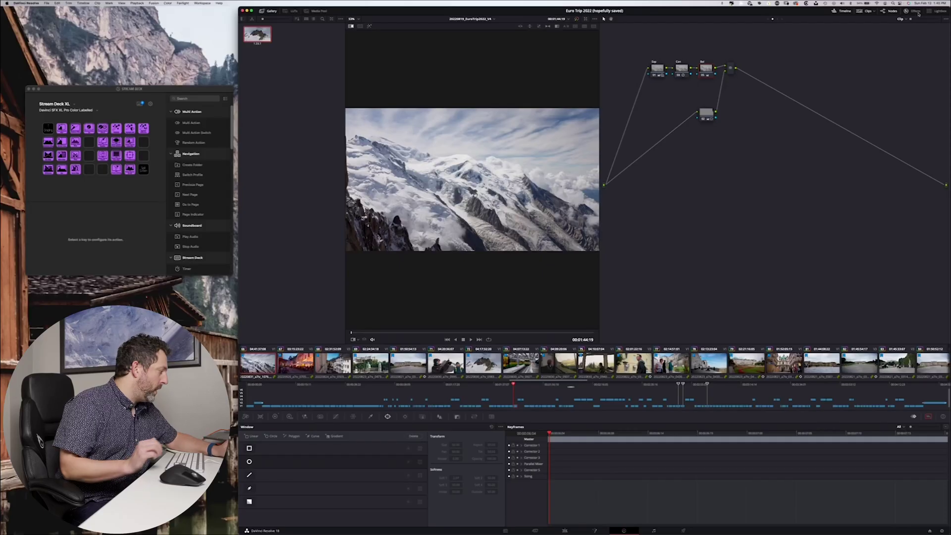
# Split-screen the reference still, nudge the wipe line, swap sides and back, and open Sizing.
pyautogui.press('super+w')
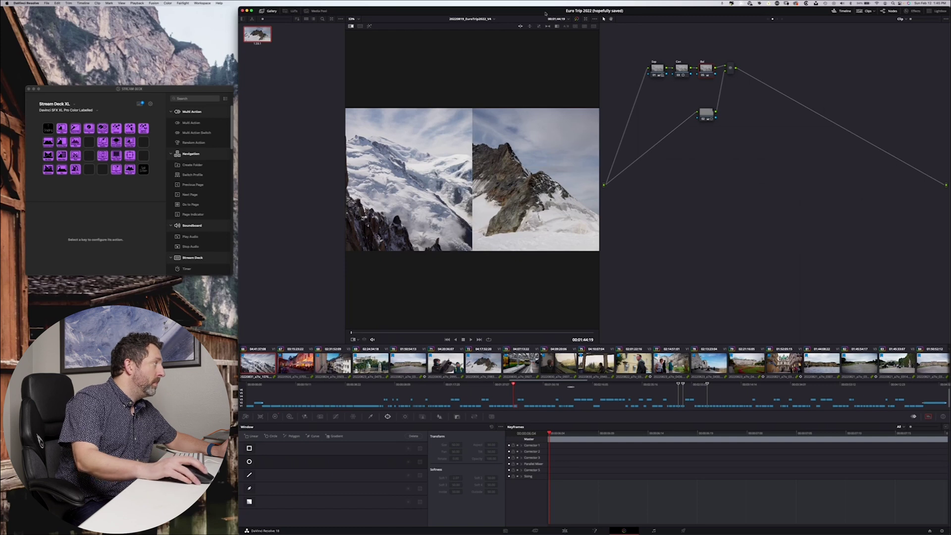
pyautogui.moveTo(470, 177)
pyautogui.mouseDown()
pyautogui.moveTo(456, 176)
pyautogui.moveTo(466, 176)
pyautogui.mouseUp()
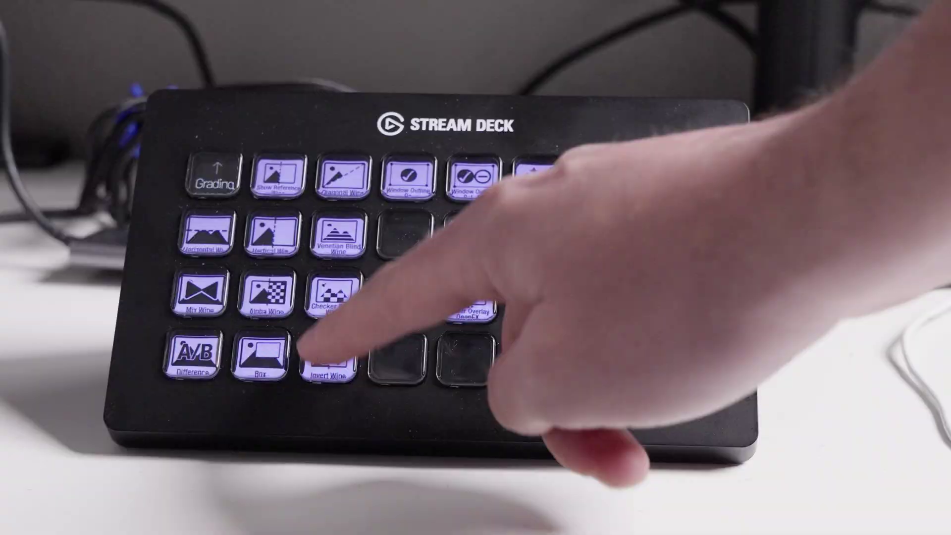
pyautogui.hotkey('alt', 'shift', 'w')
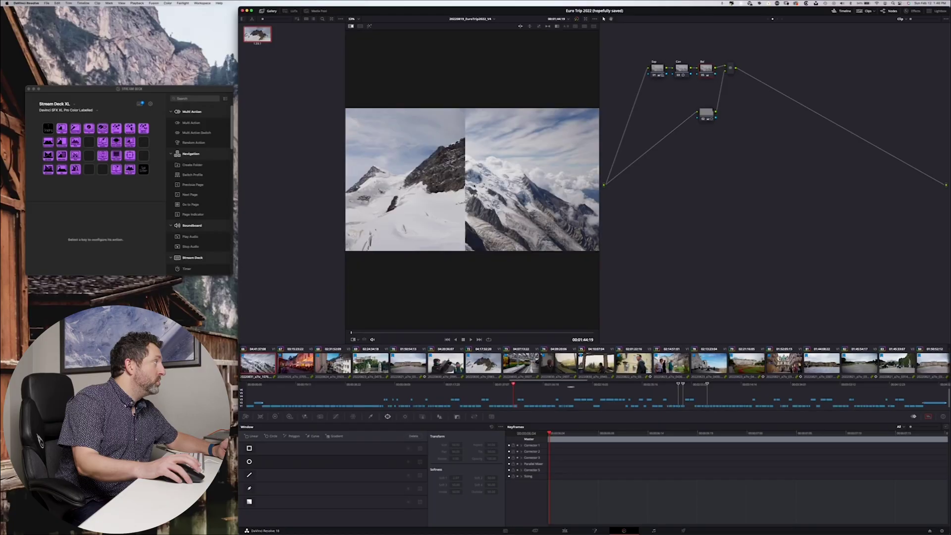
pyautogui.hotkey('alt', 'shift', 'w')
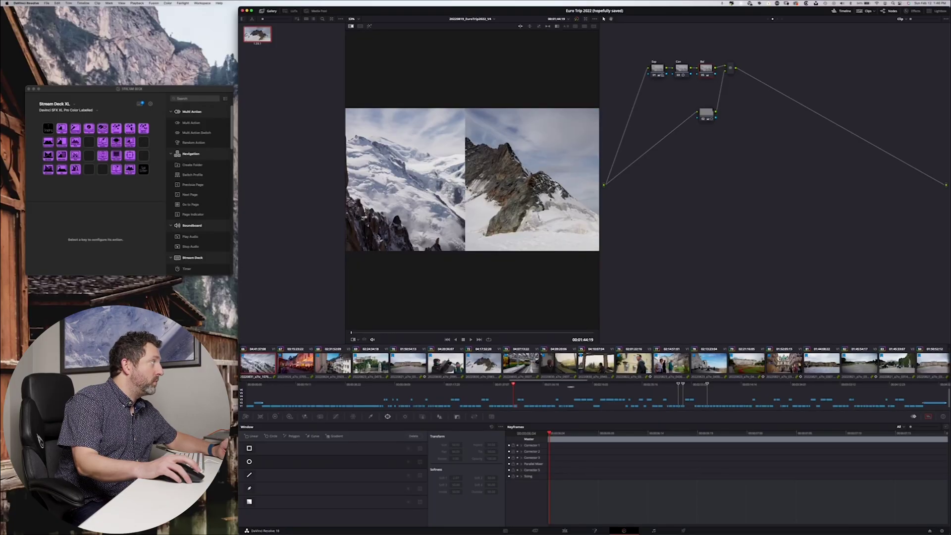
pyautogui.moveTo(465, 176); pyautogui.dragTo(470, 176)
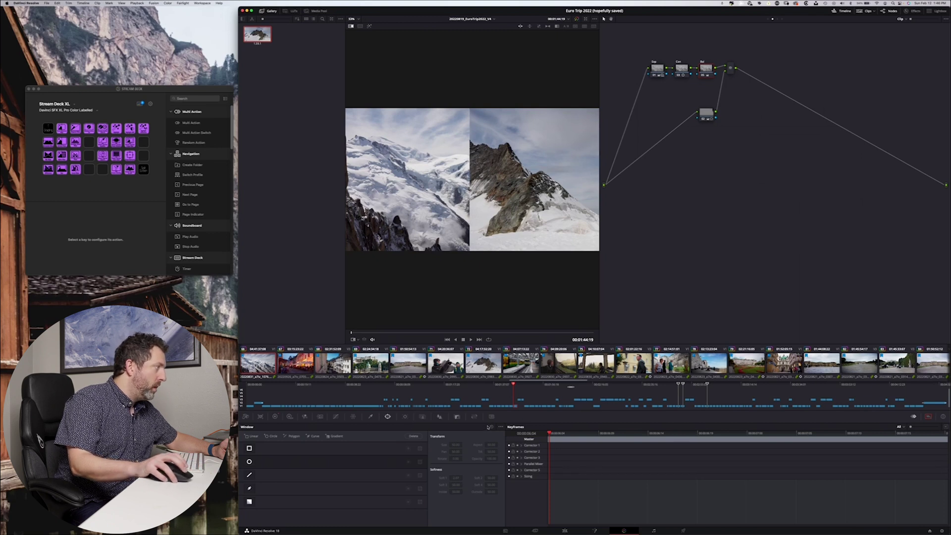
pyautogui.click(475, 417)
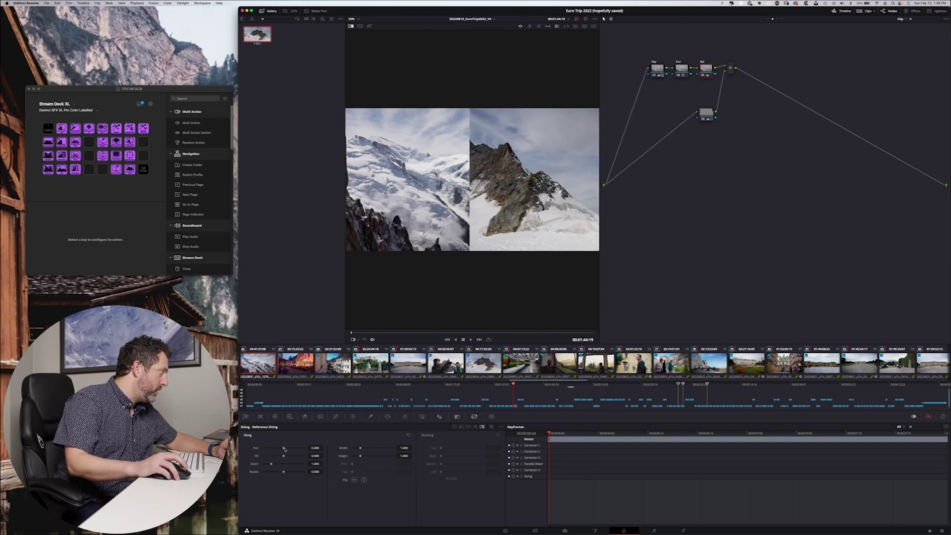
# Pan the reference still to 416.640 and sweep the wipe line to check the rocky peak's framing.
pyautogui.moveTo(284, 448); pyautogui.dragTo(288, 449)
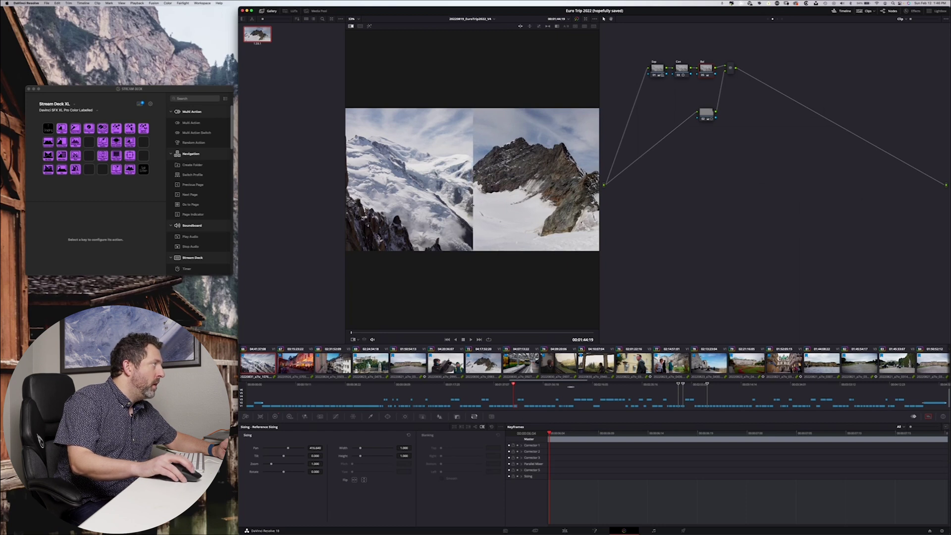
pyautogui.moveTo(471, 205)
pyautogui.mouseDown()
pyautogui.moveTo(537, 208)
pyautogui.moveTo(465, 212)
pyautogui.moveTo(475, 212)
pyautogui.mouseUp()
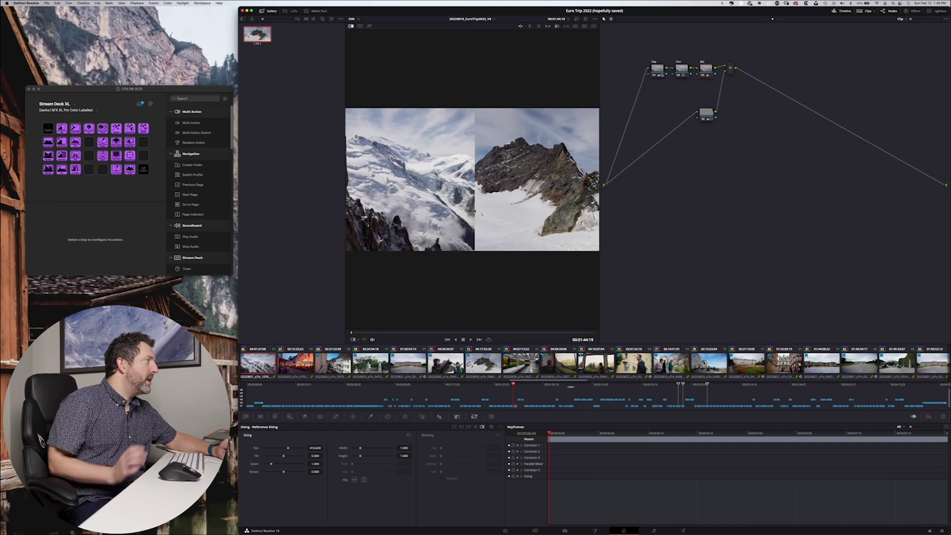